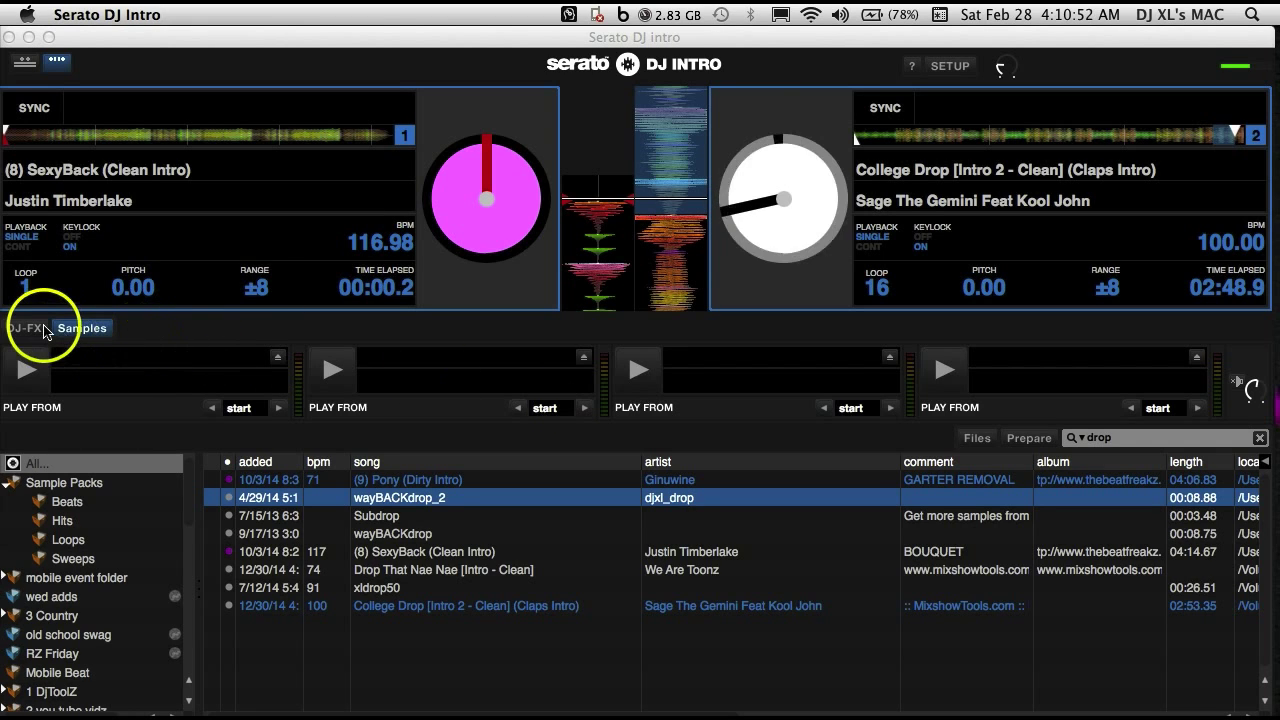
pyautogui.click(24, 328)
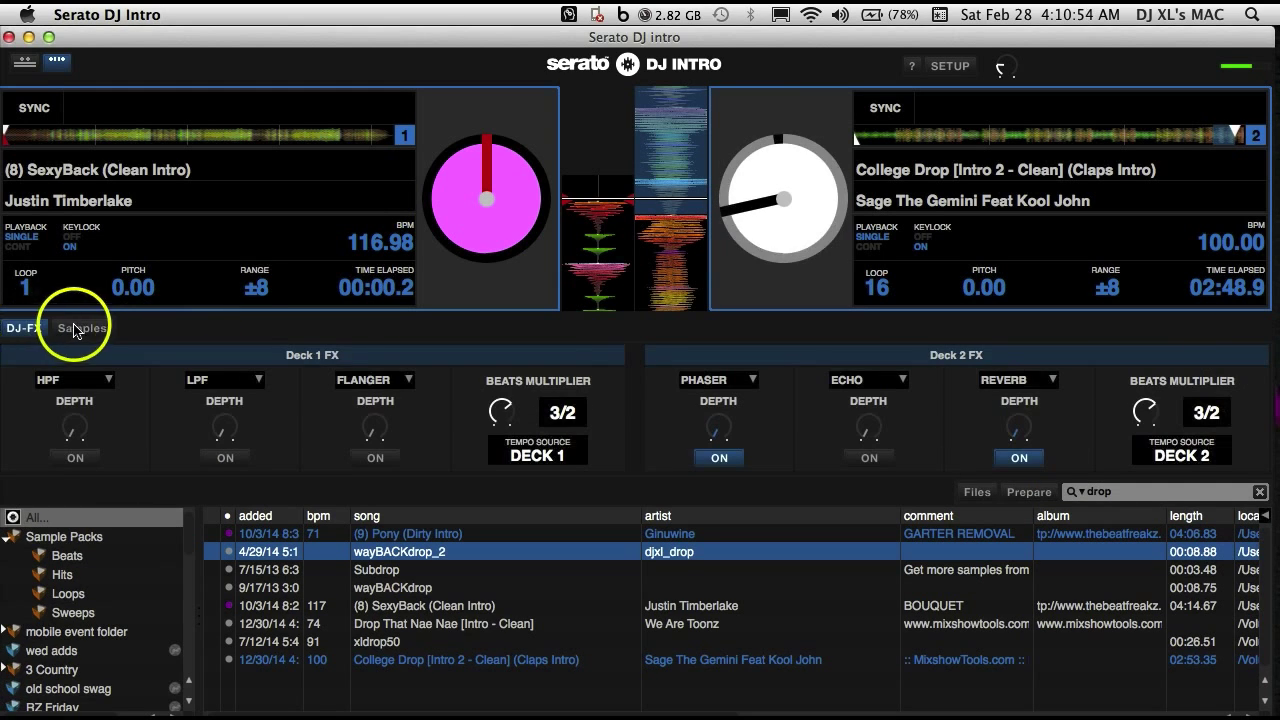
pyautogui.click(78, 328)
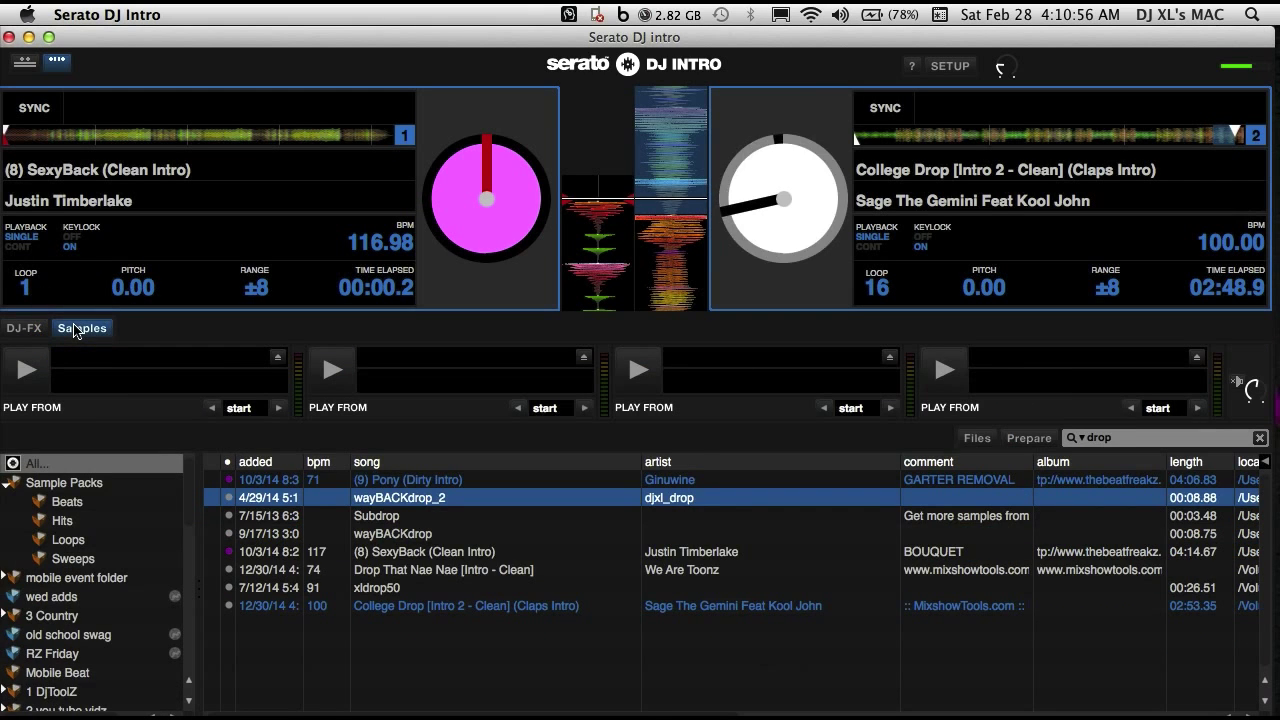
pyautogui.click(341, 546)
pyautogui.click(1237, 385)
pyautogui.doubleClick(531, 497)
# Step: Load wayBACKdrop_2 into sample slot 1 and play it from its start
pyautogui.moveTo(531, 497); pyautogui.dragTo(205, 372)
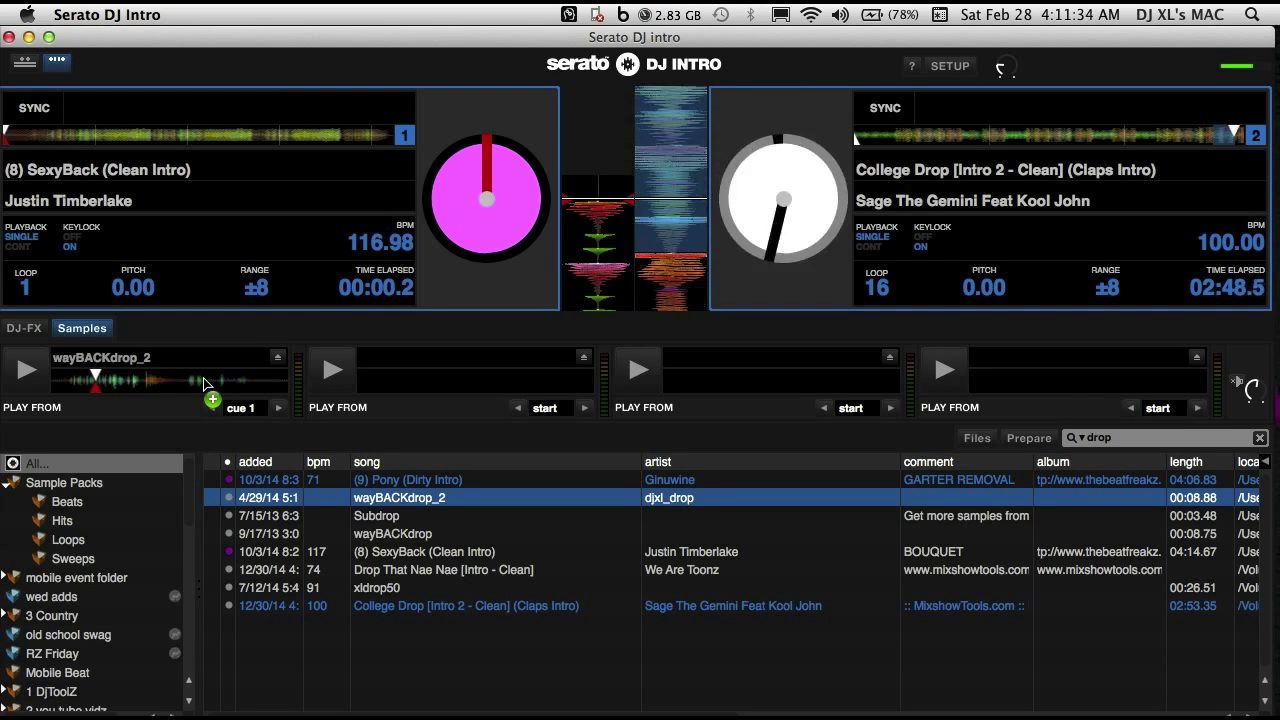
pyautogui.click(26, 371)
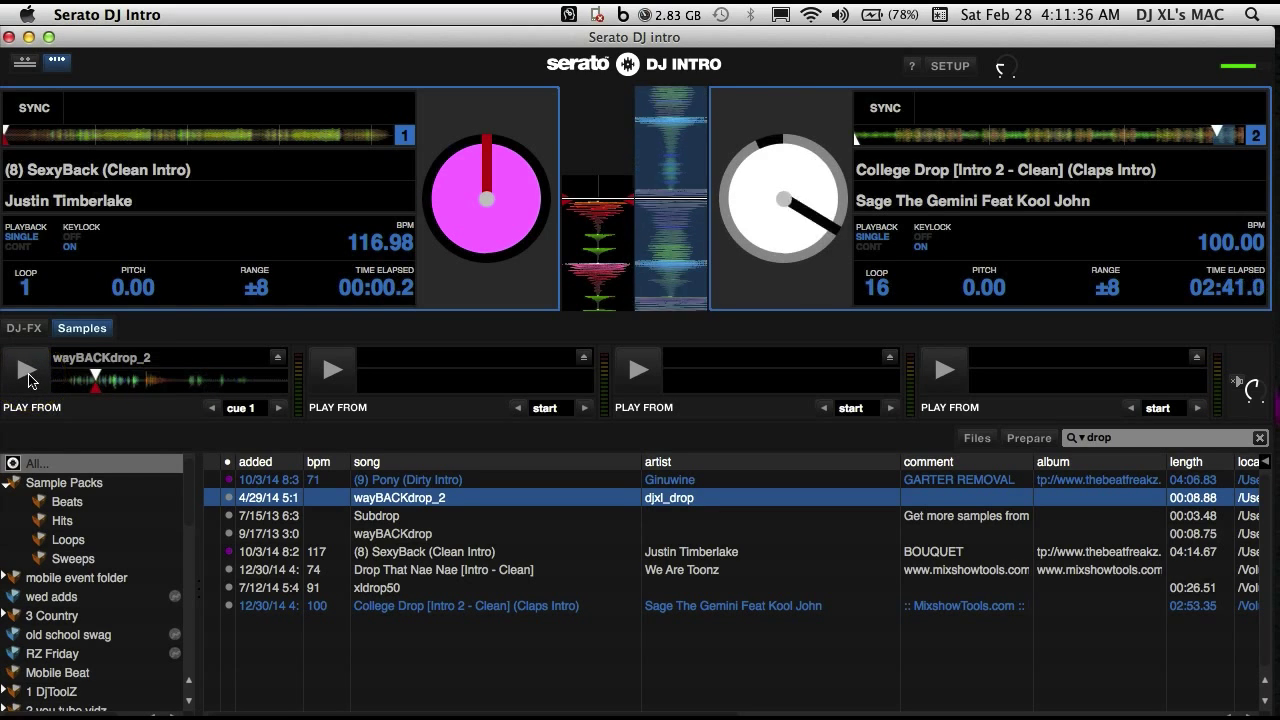
pyautogui.click(215, 408)
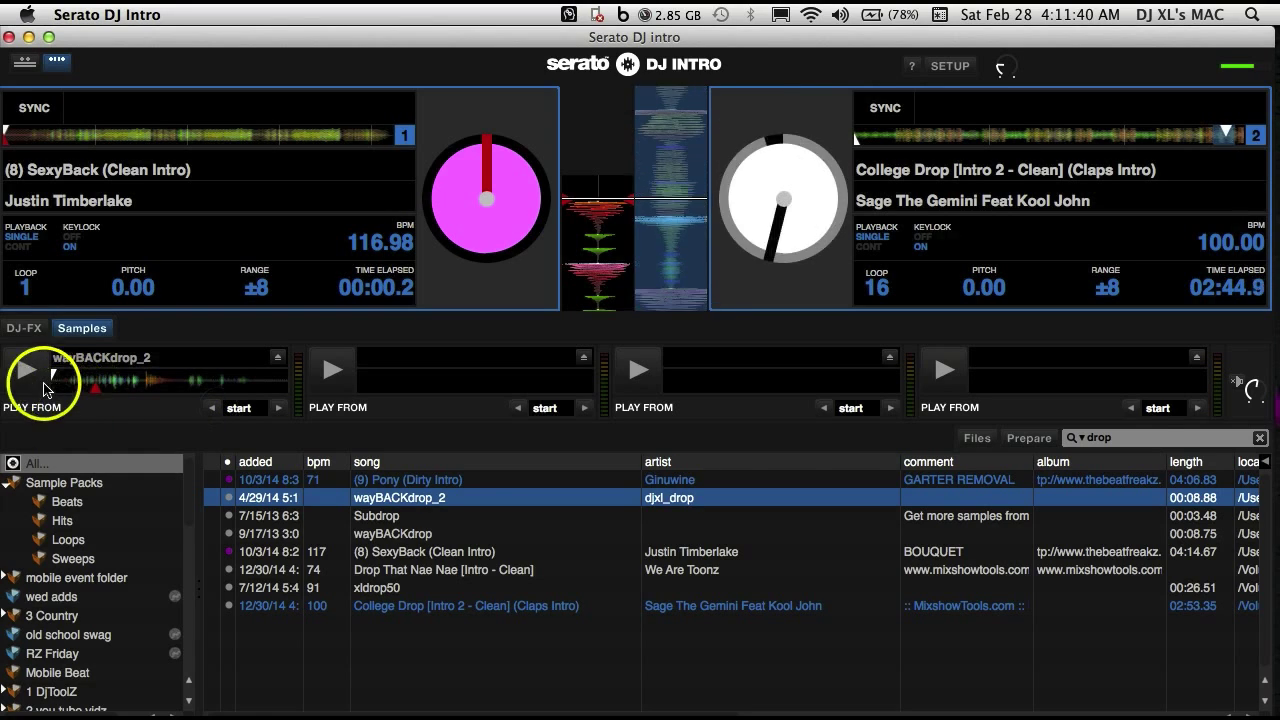
pyautogui.click(24, 372)
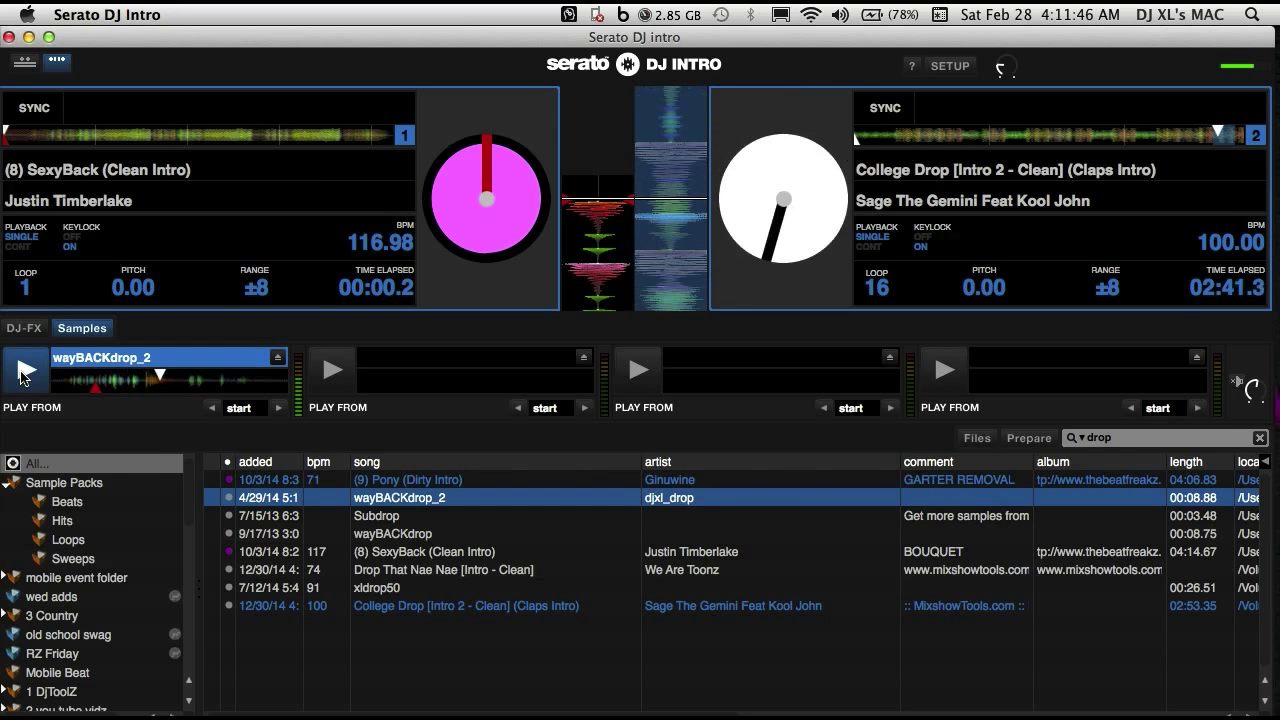
# Step: Switch slot 1's play-from point to cue 1 and trigger wayBACKdrop_2 again
pyautogui.click(49, 403)
pyautogui.click(126, 430)
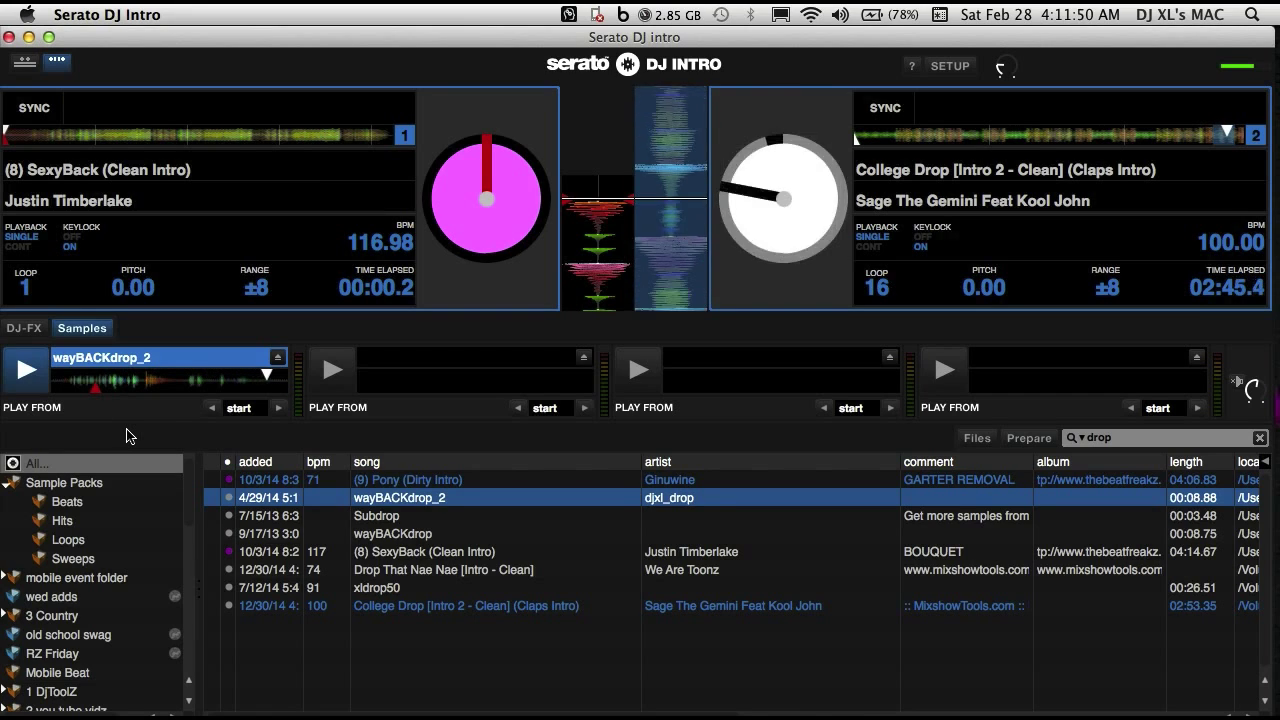
pyautogui.moveTo(150, 437); pyautogui.dragTo(280, 415)
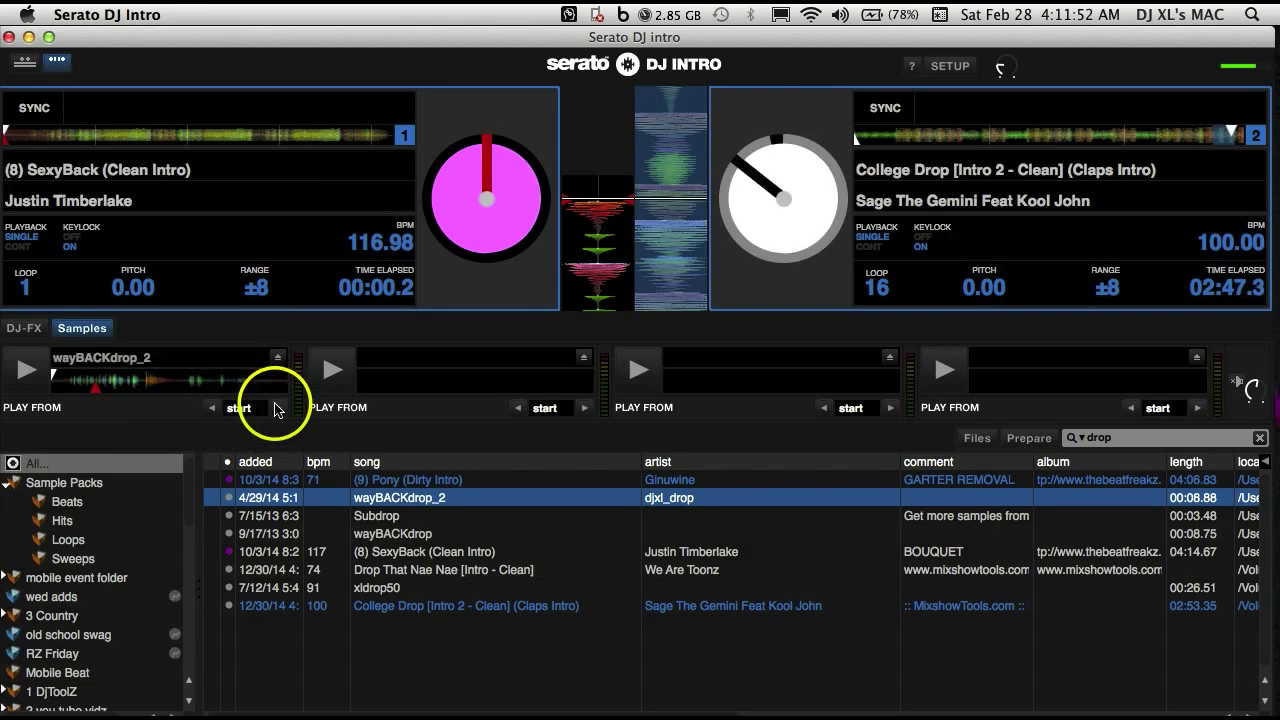
pyautogui.click(278, 408)
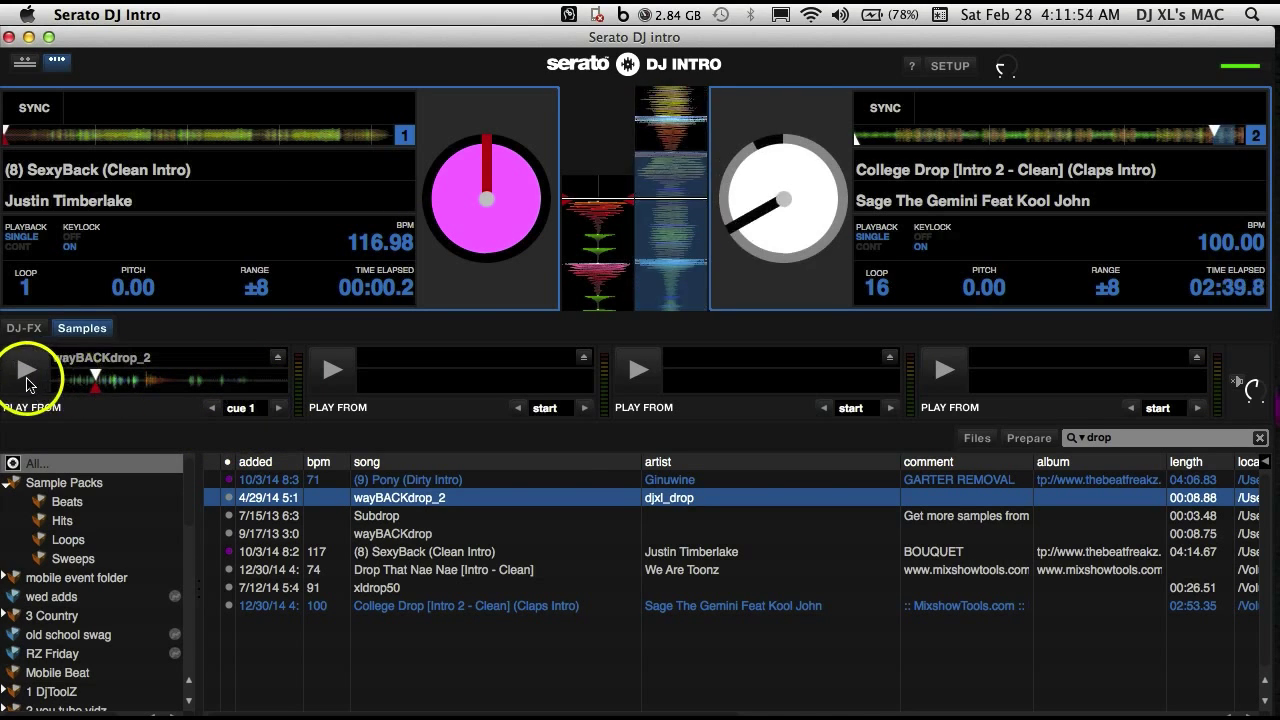
pyautogui.click(27, 383)
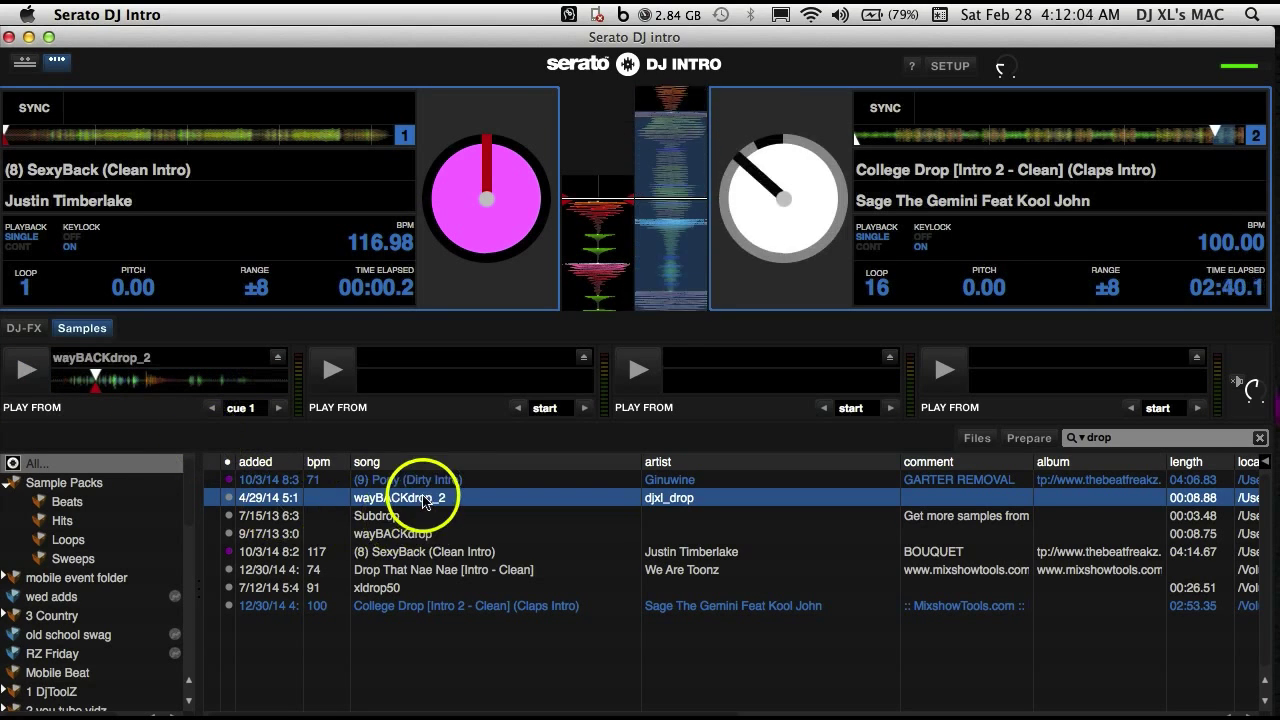
# Step: Load xldrop50 into sample slot 2 and play it from its start
pyautogui.moveTo(380, 590); pyautogui.dragTo(408, 383)
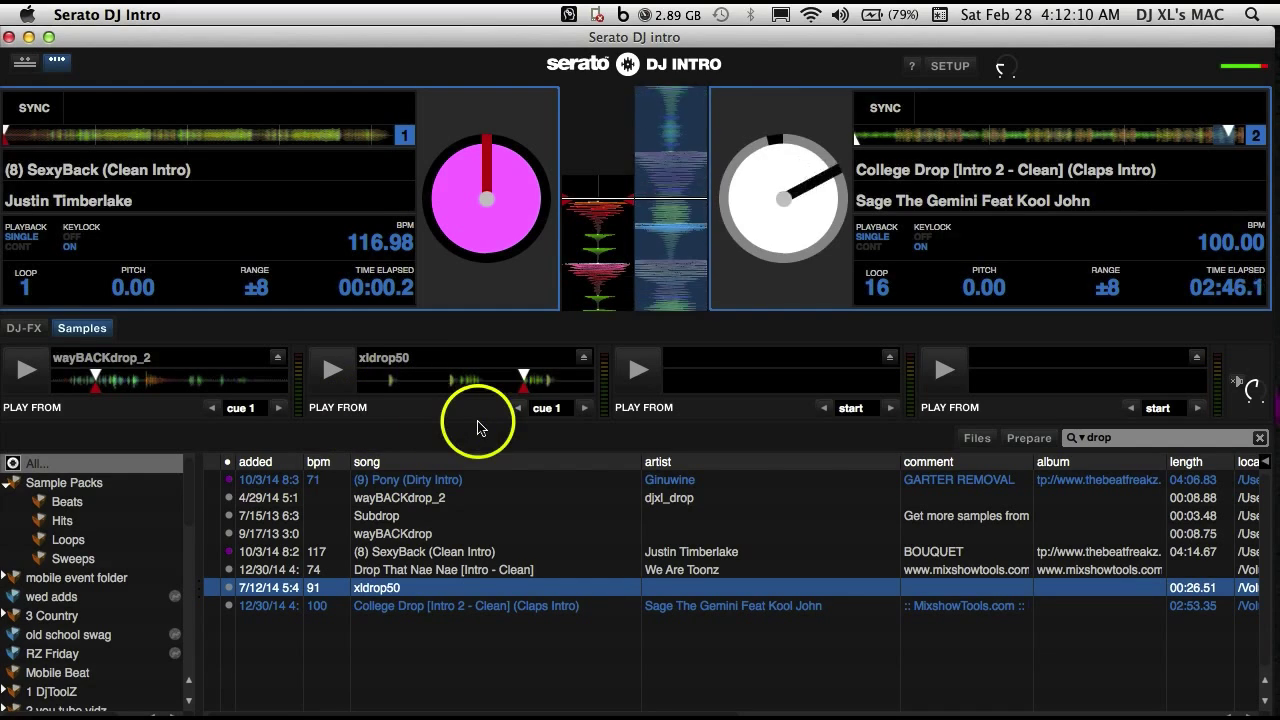
pyautogui.click(520, 409)
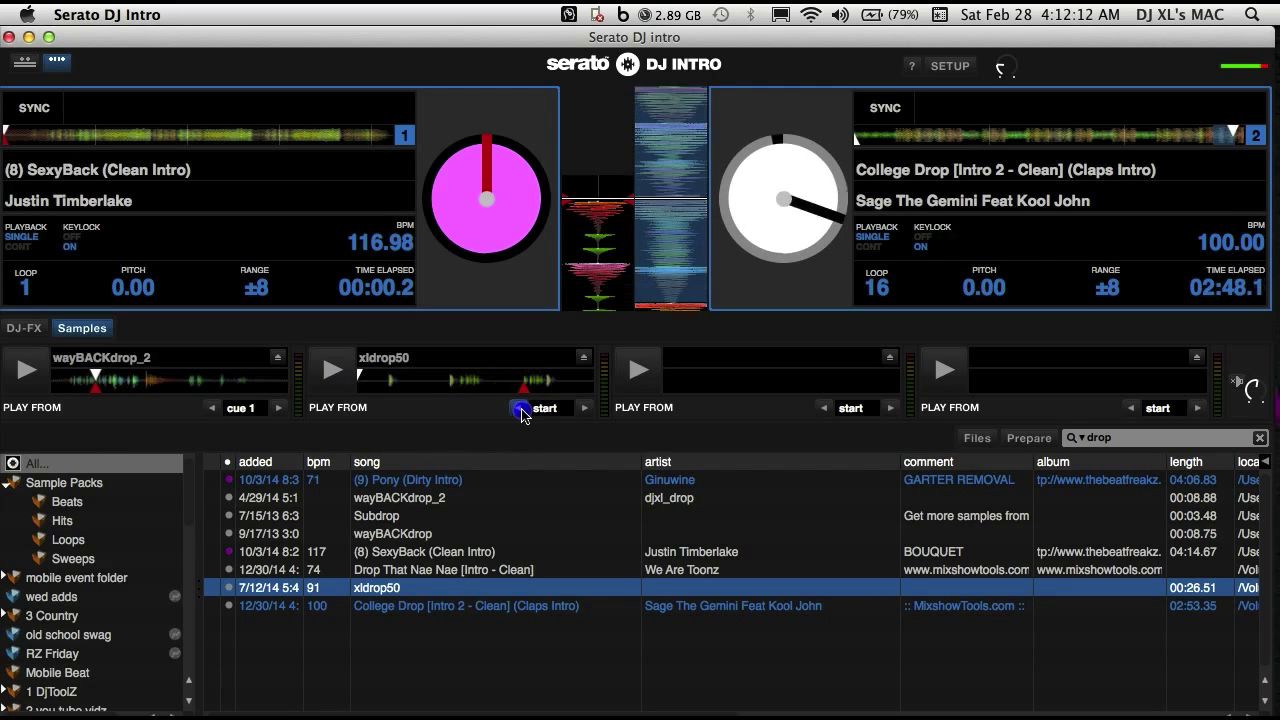
pyautogui.click(333, 373)
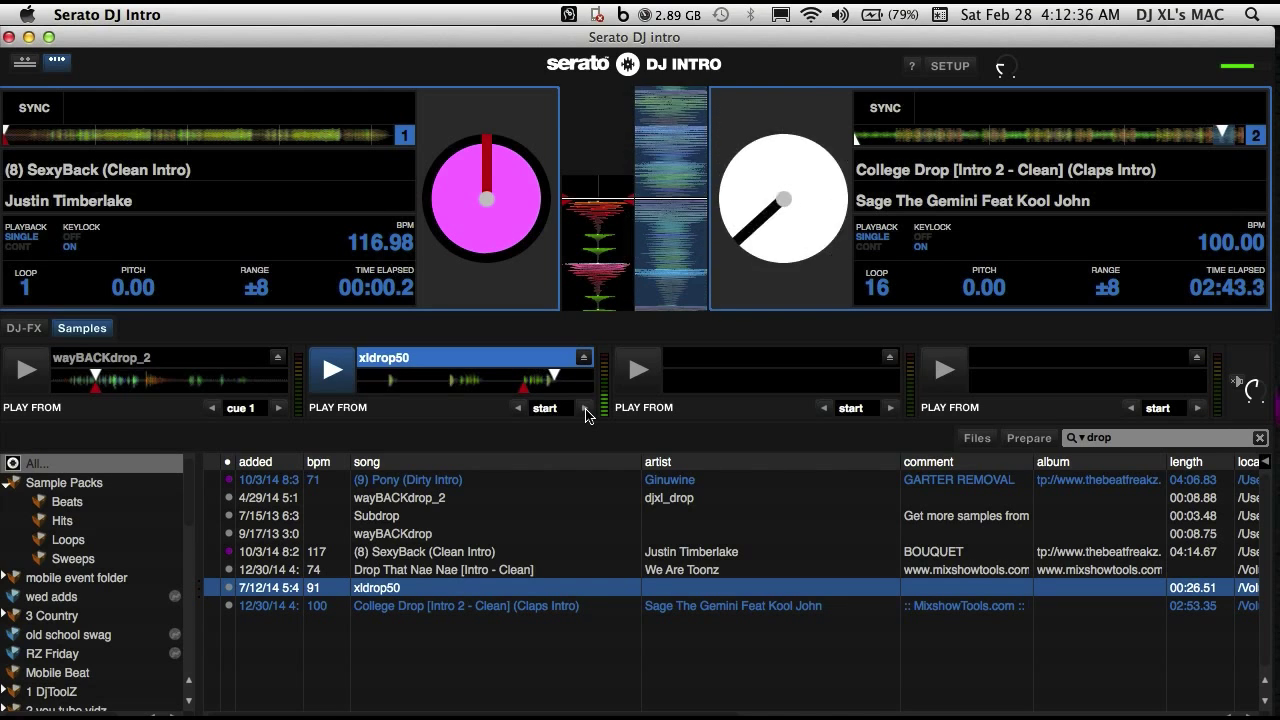
# Step: Set slot 2's play-from point to cue 1 and trigger xldrop50 again
pyautogui.click(563, 406)
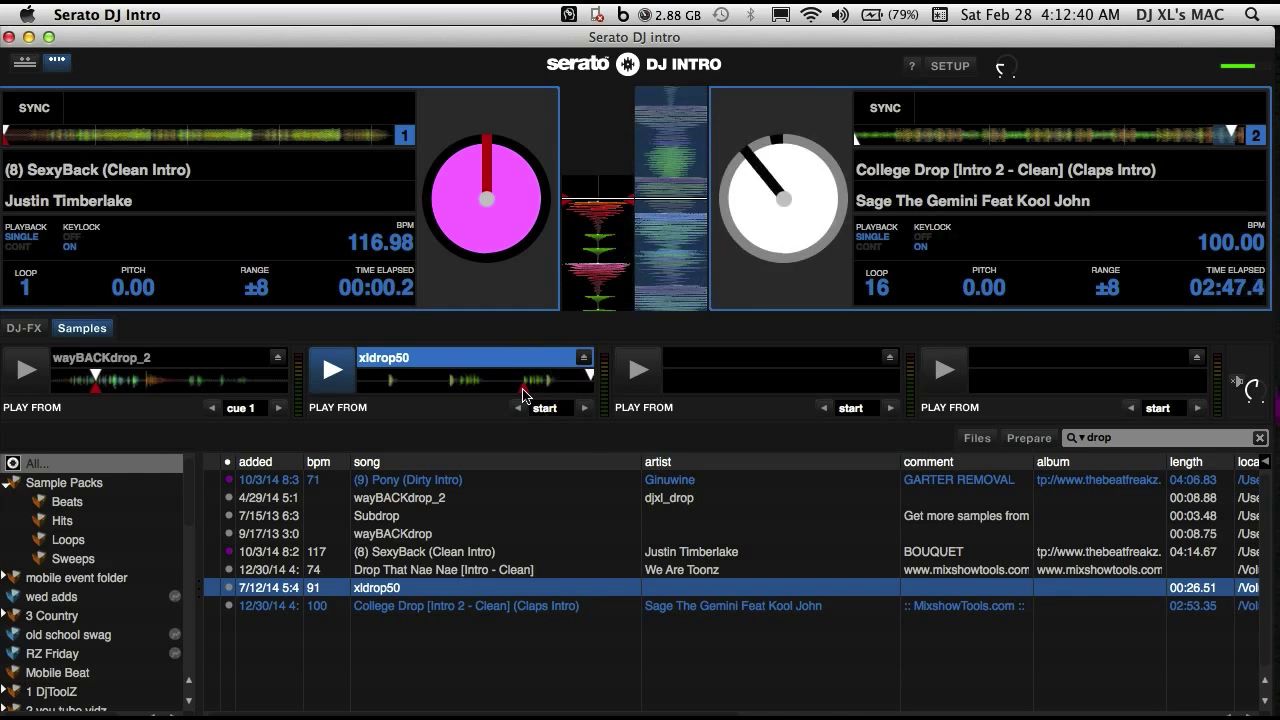
pyautogui.click(566, 411)
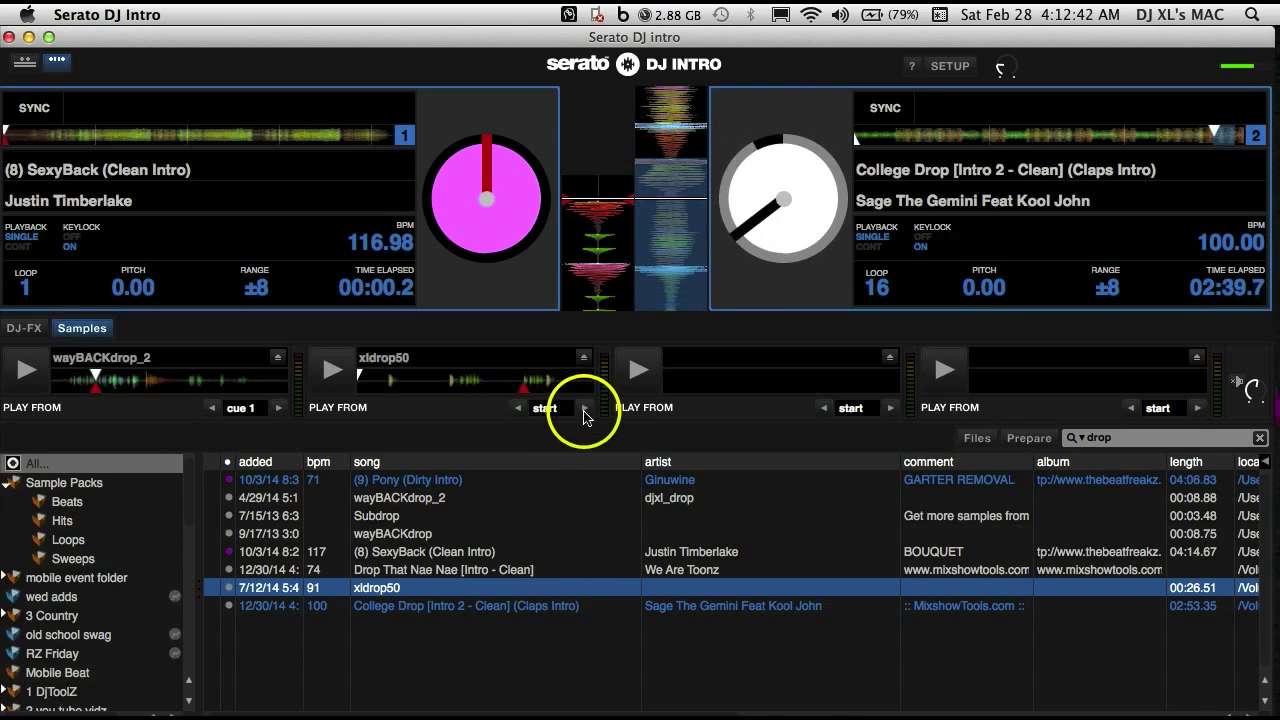
pyautogui.click(583, 408)
pyautogui.moveTo(520, 388); pyautogui.dragTo(397, 385)
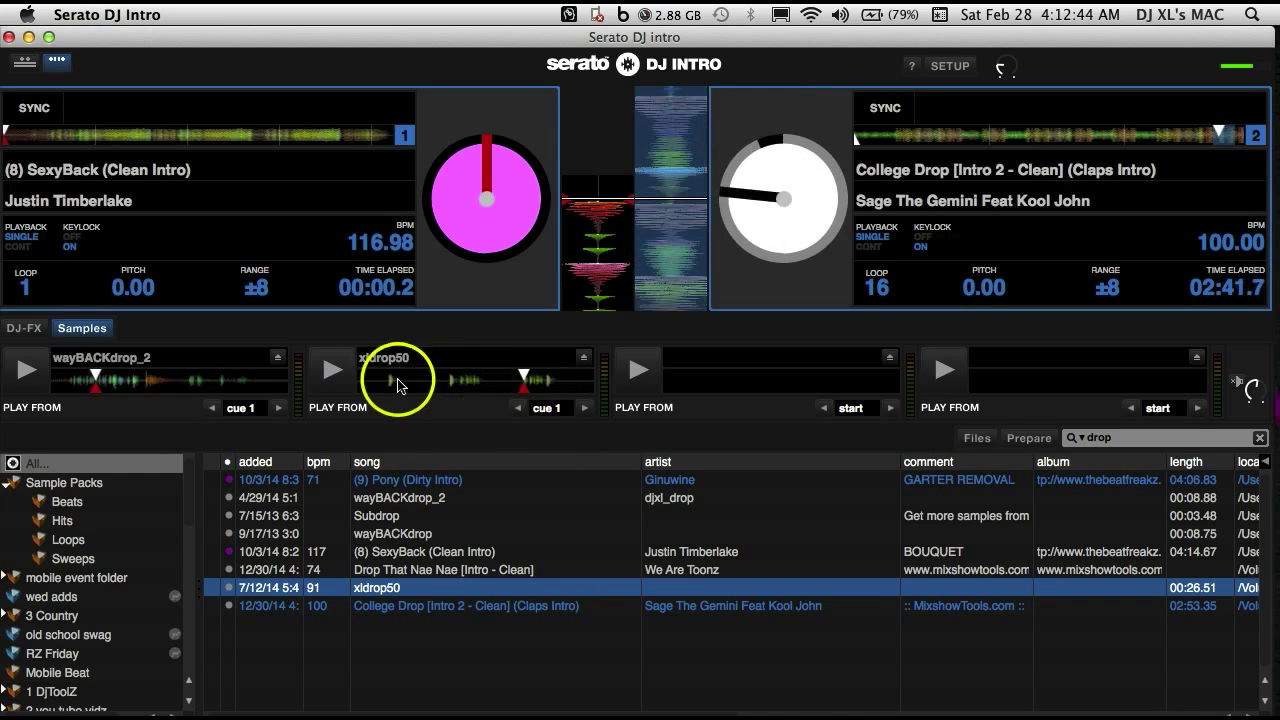
pyautogui.click(337, 369)
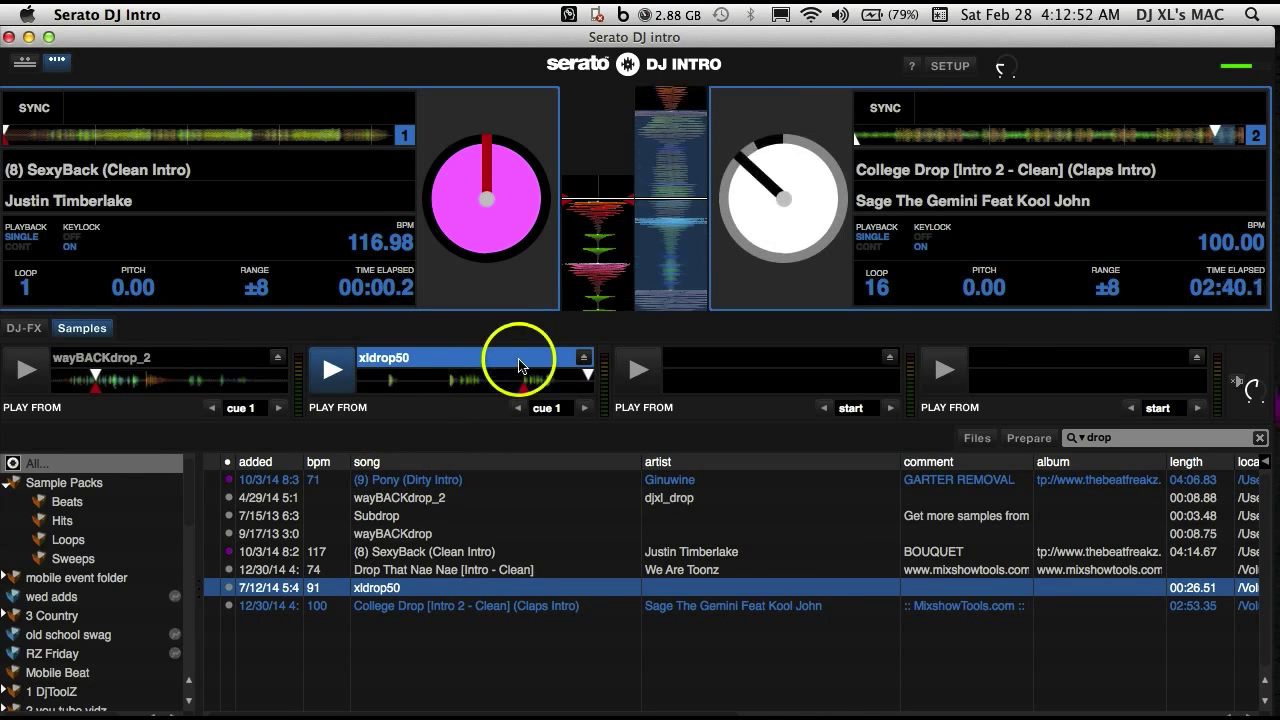
# Step: Eject wayBACKdrop_2 and xldrop50 from slots 1 and 2, then show the keyboard shortcuts list
pyautogui.click(280, 358)
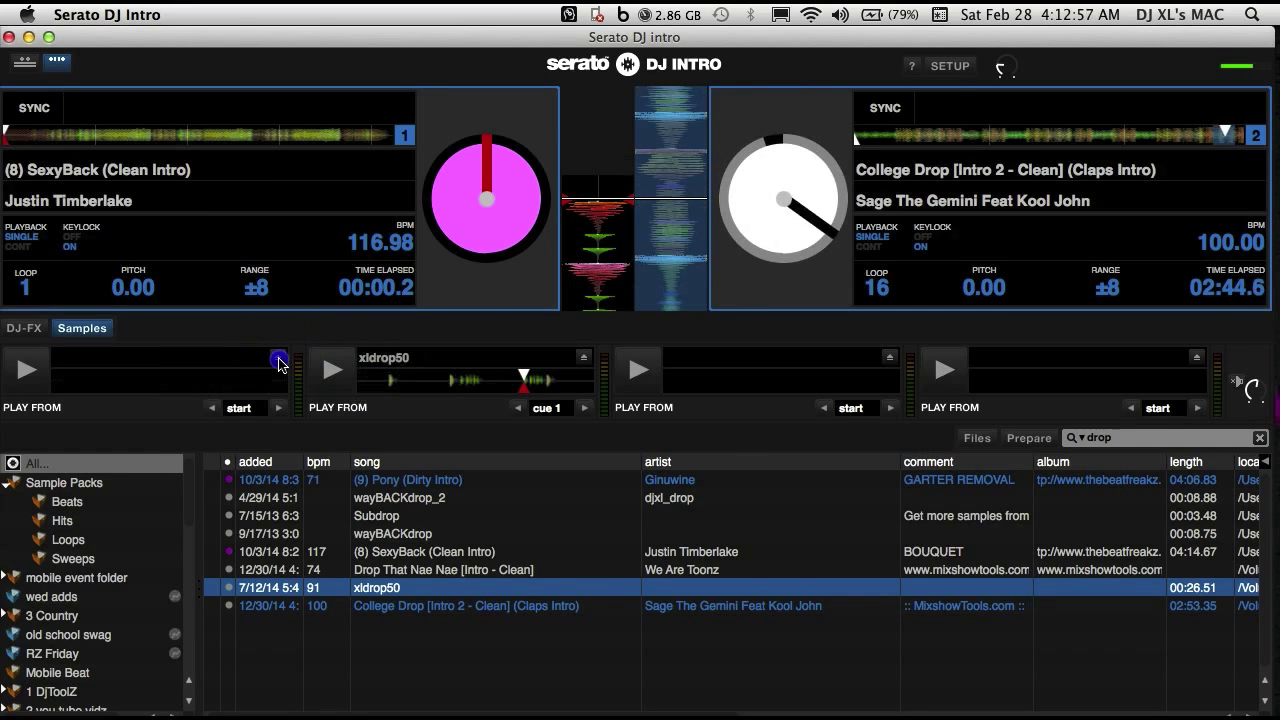
pyautogui.click(578, 361)
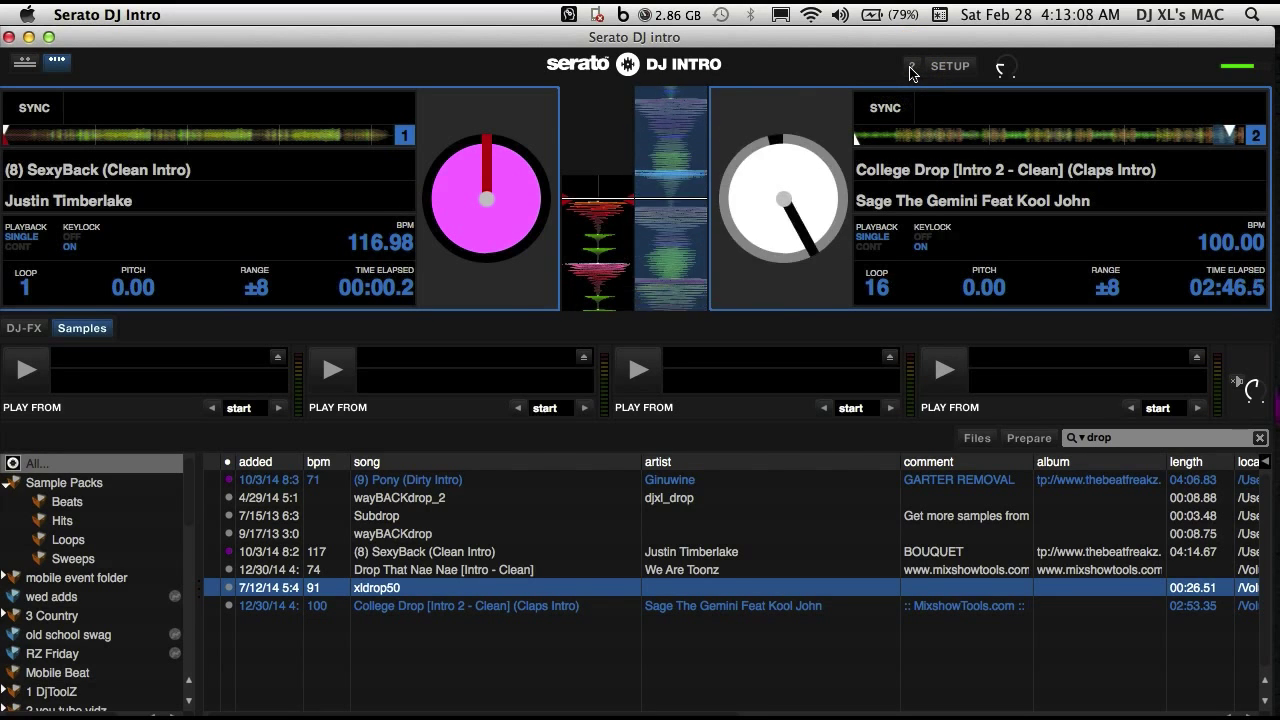
pyautogui.click(911, 67)
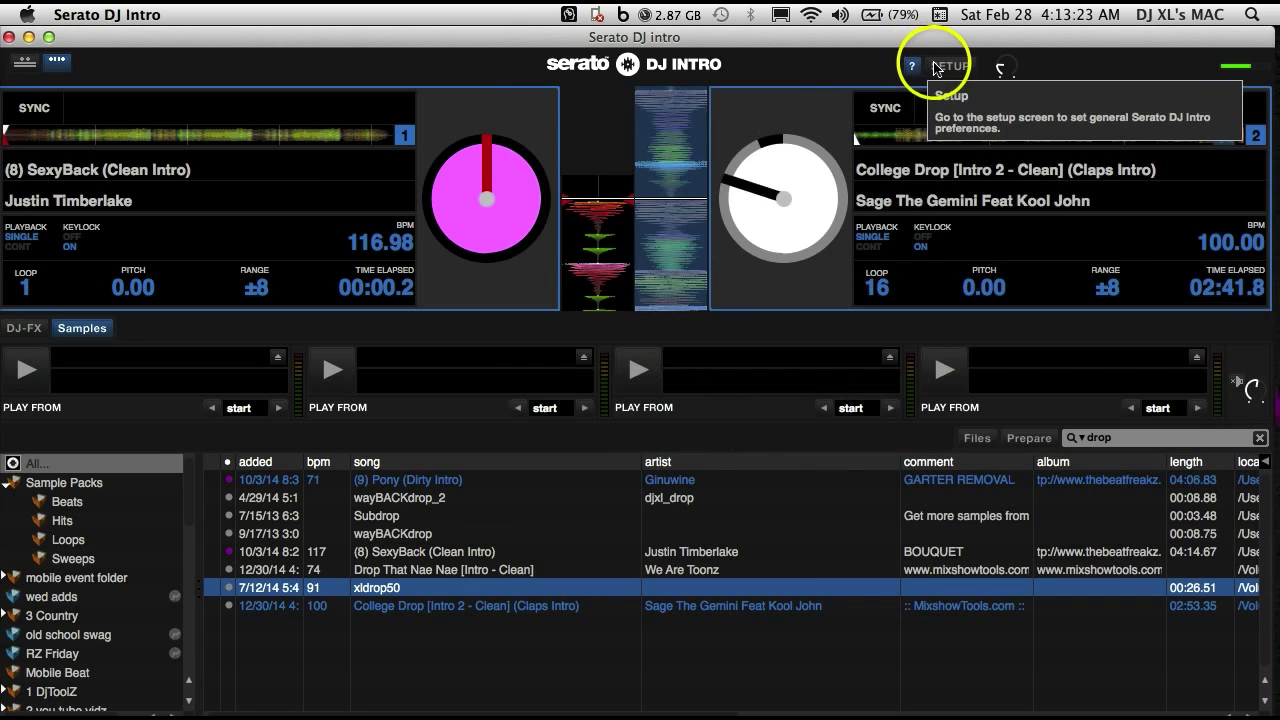
pyautogui.click(946, 66)
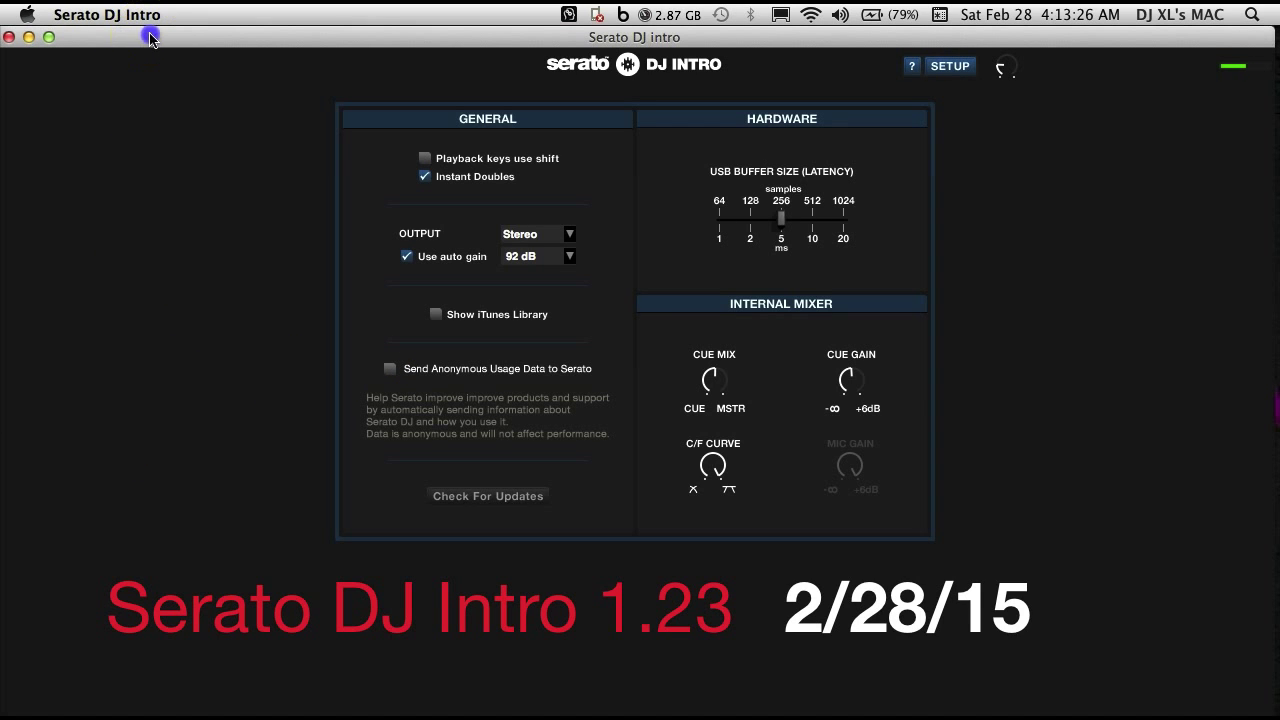
pyautogui.moveTo(150, 37); pyautogui.dragTo(160, 10)
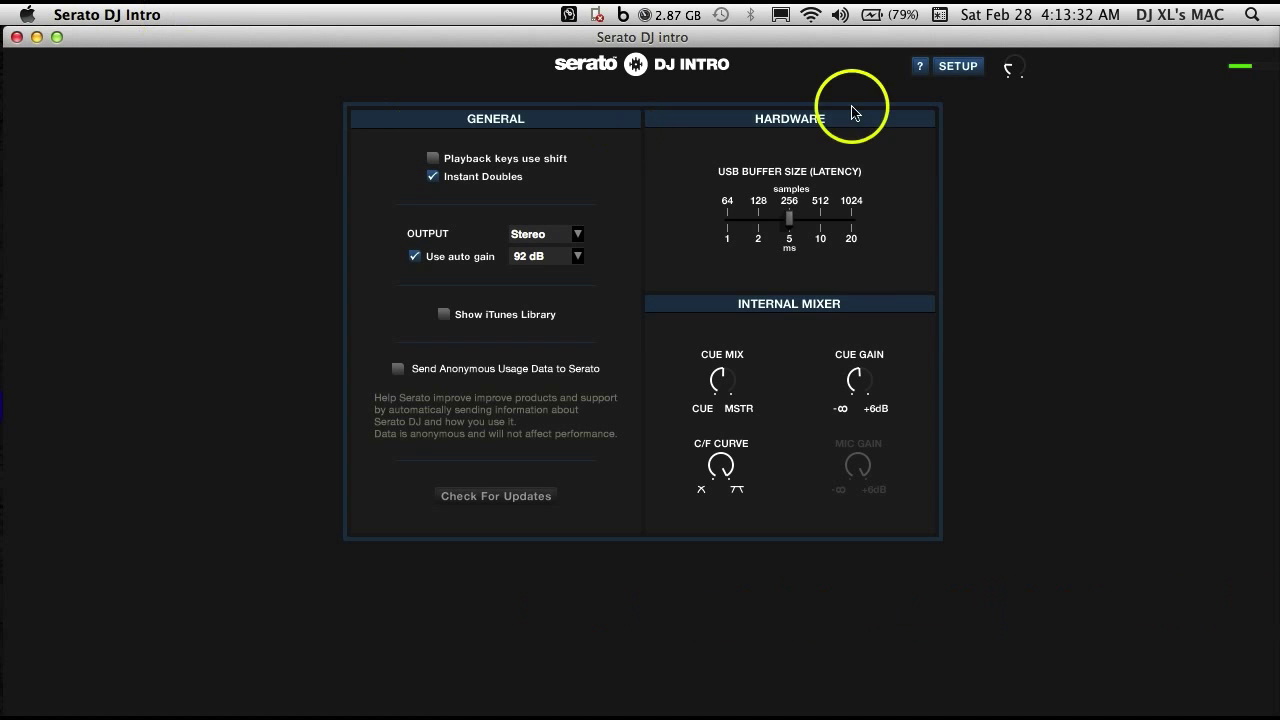
pyautogui.click(930, 67)
pyautogui.click(938, 68)
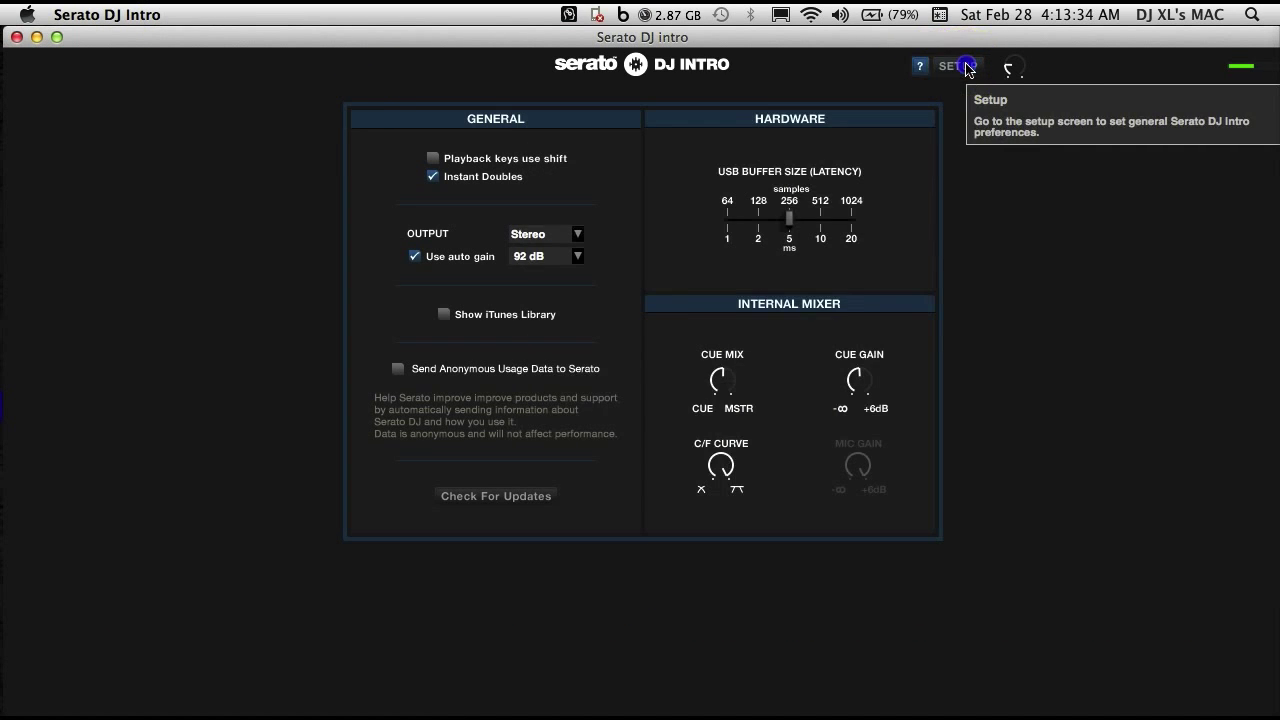
pyautogui.click(955, 66)
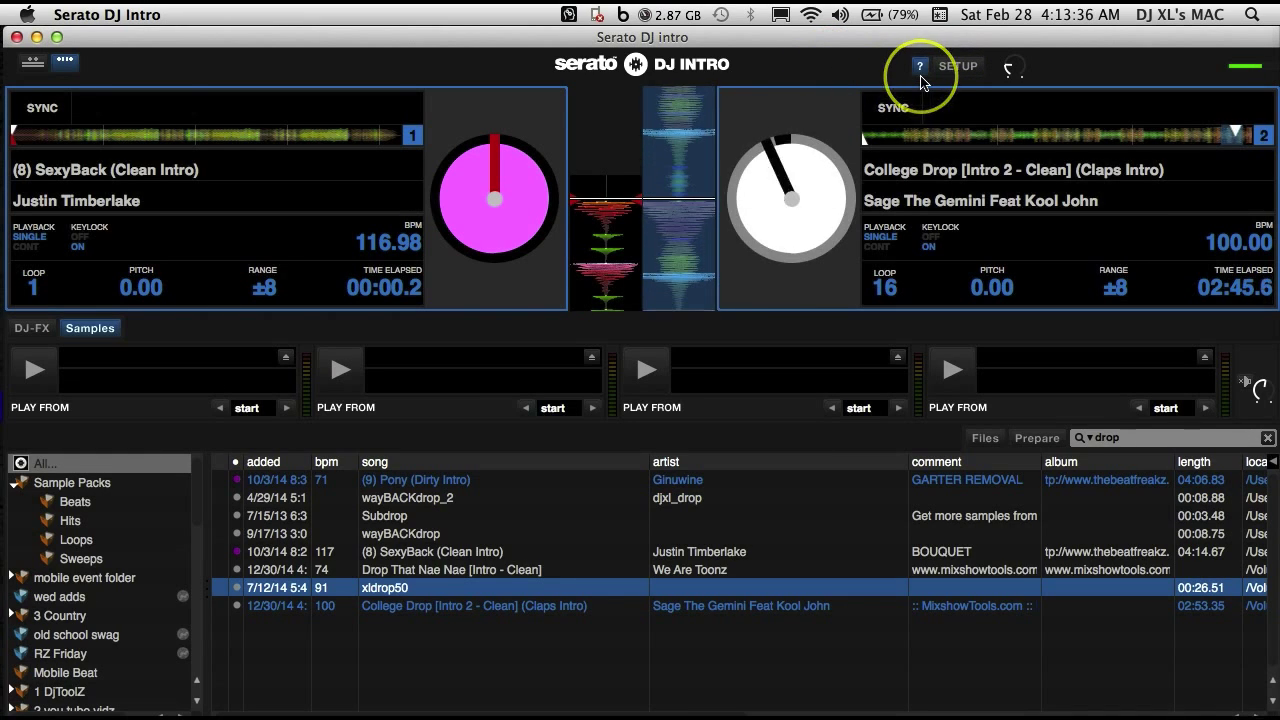